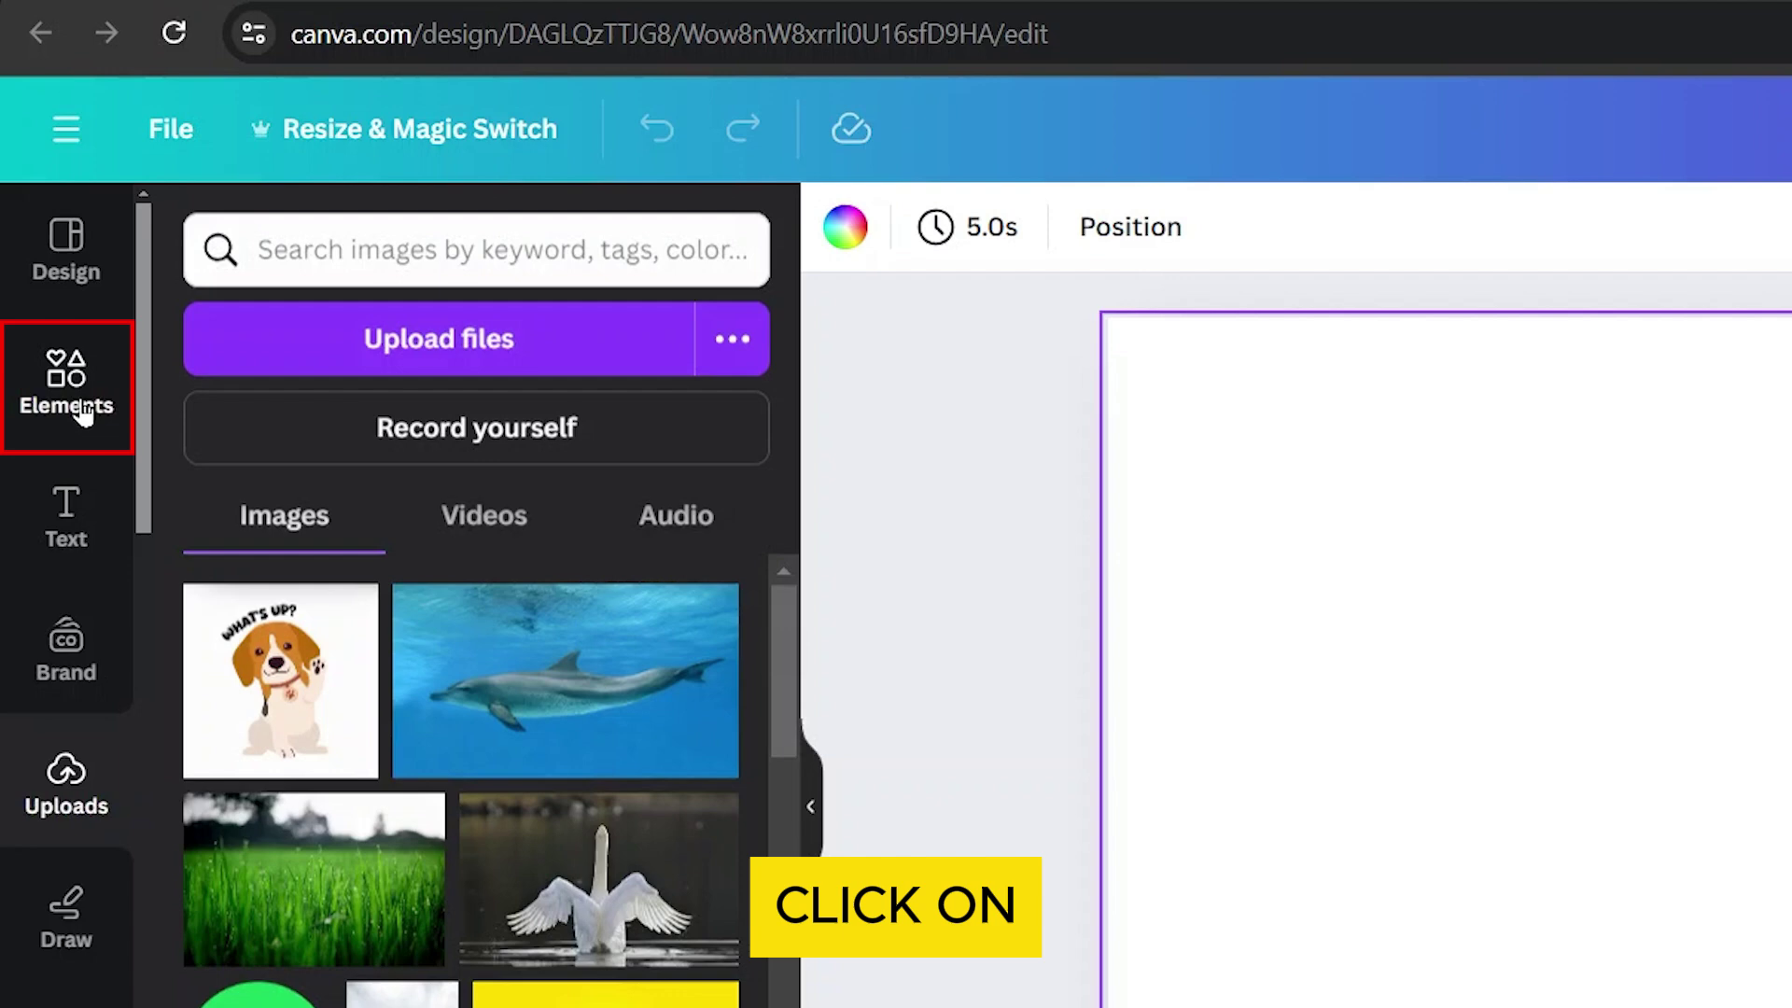
- Show the Elements library in the side panel to reach the Frames section
left_click(66, 382)
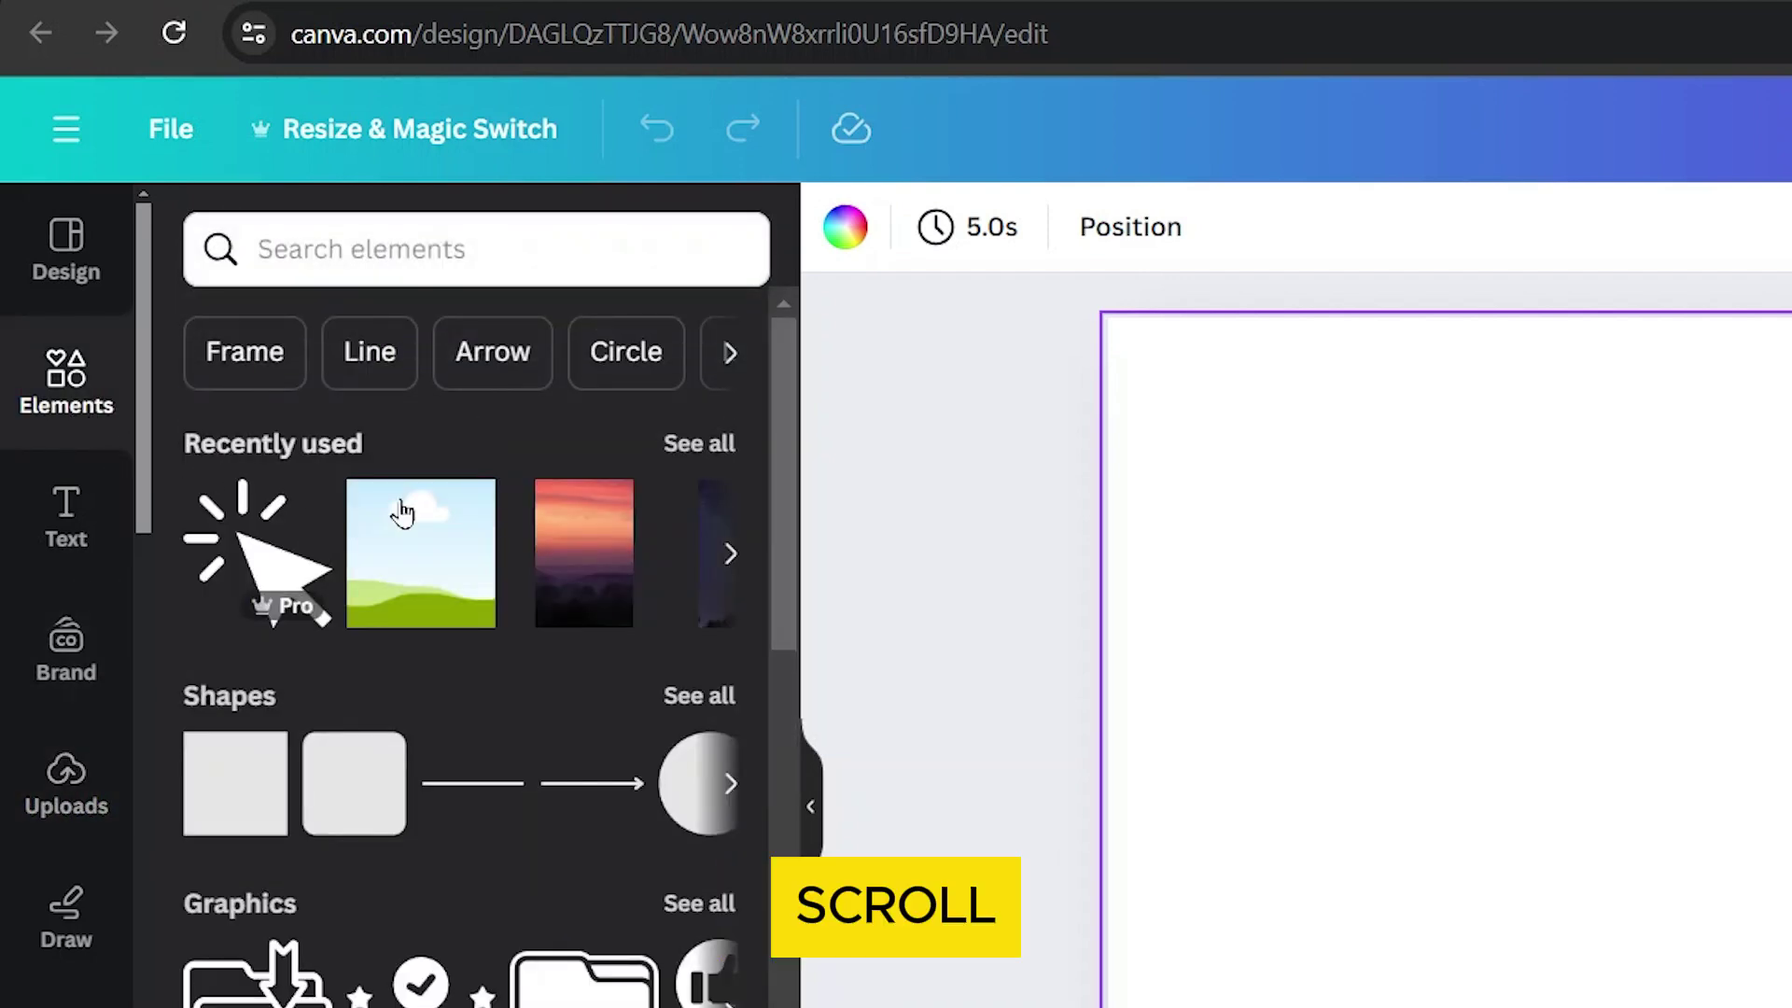
scroll(687, 738, "down", 3)
scroll(688, 741, "down", 3)
scroll(690, 746, "down", 5)
scroll(687, 745, "down", 2)
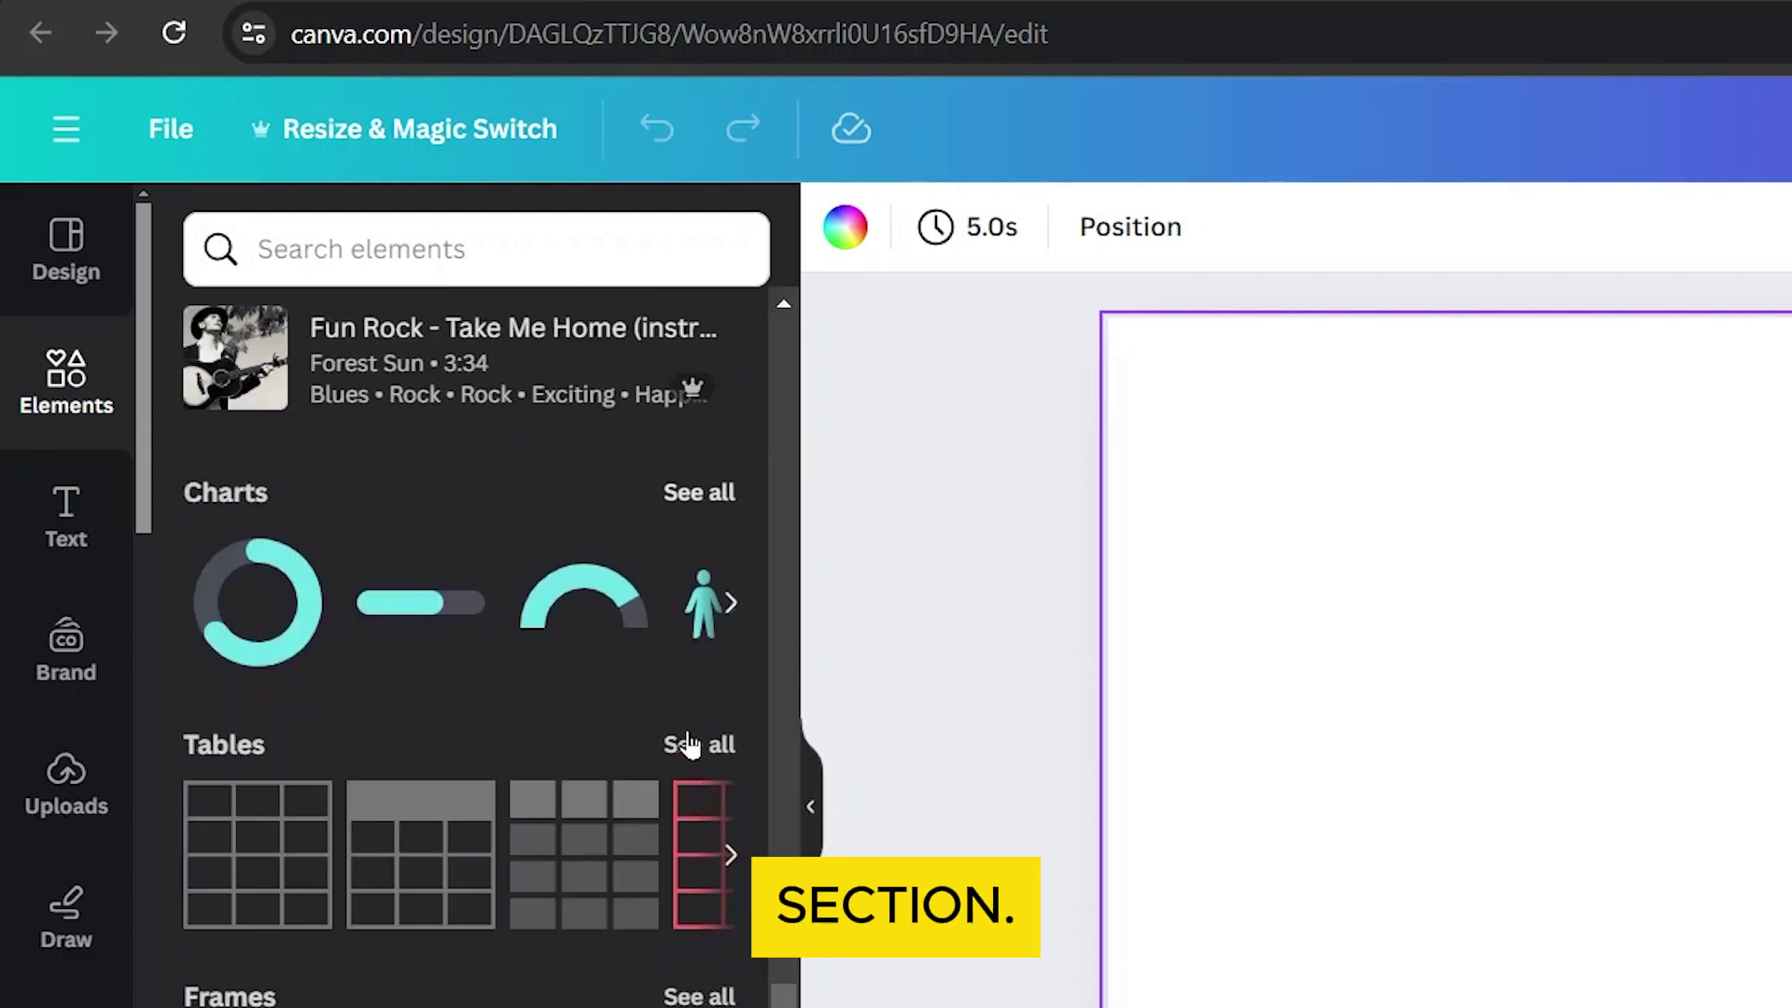
scroll(687, 744, "down", 3)
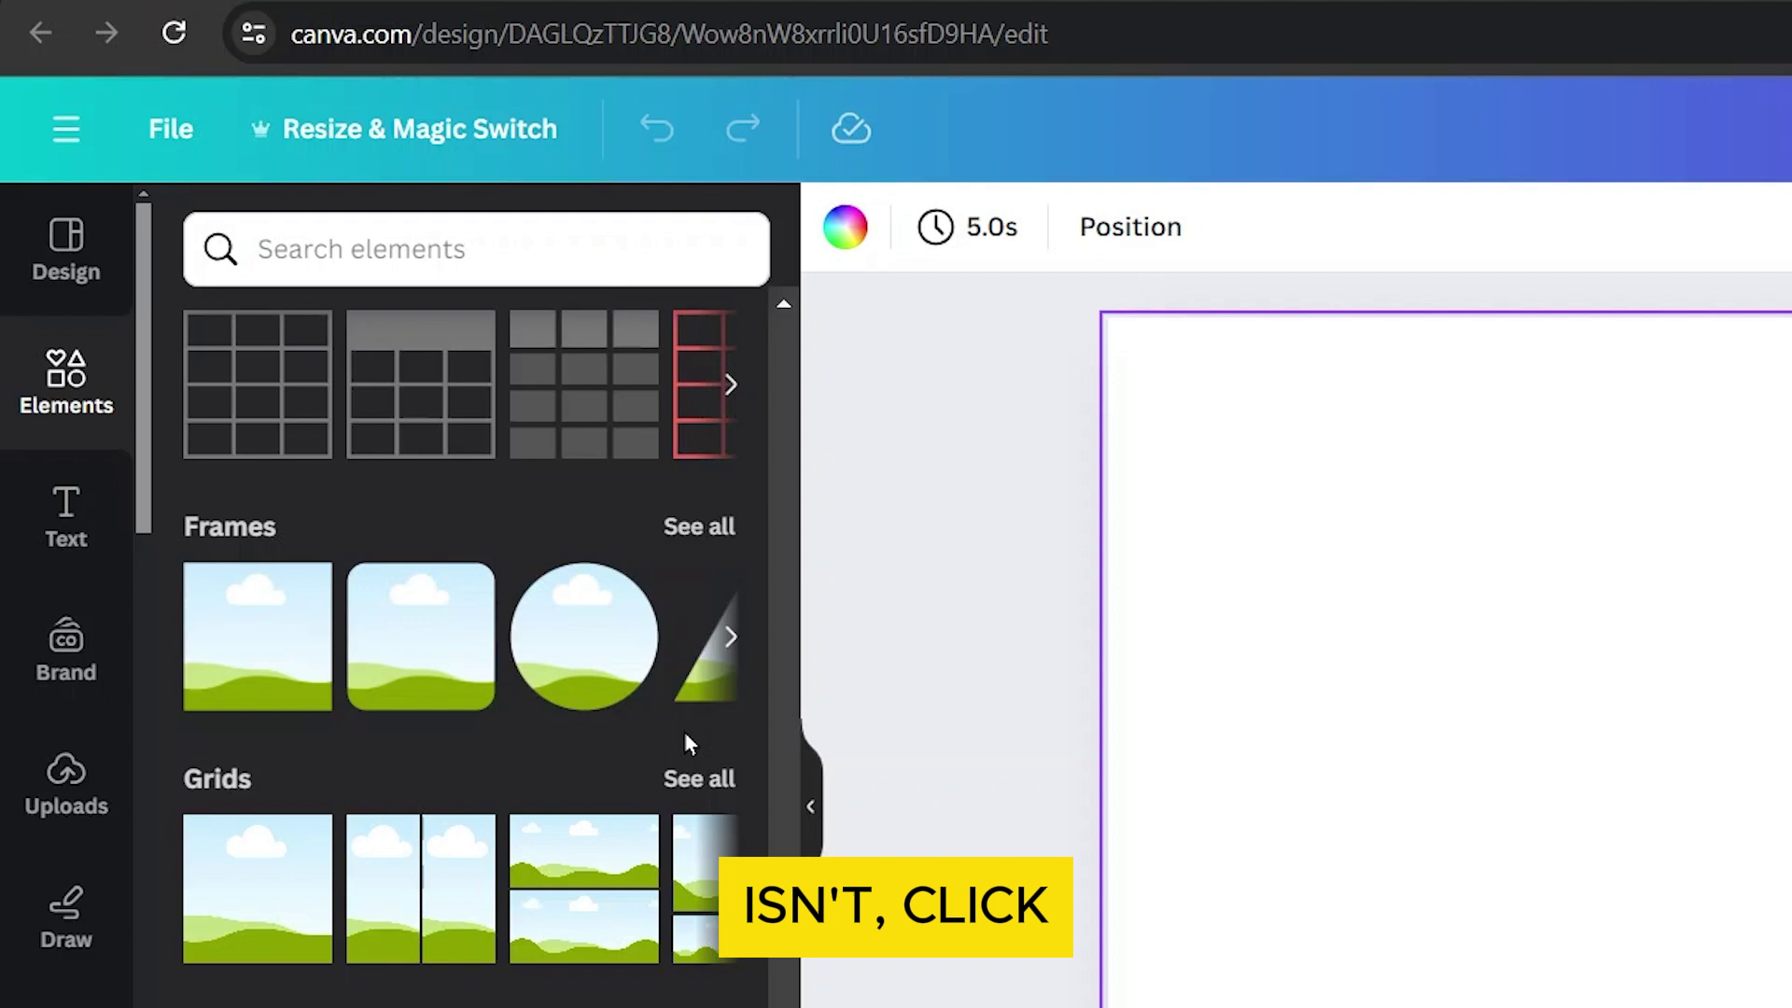
- Expand Frames with 'See all' to list every frame, starting with basic shapes
left_click(683, 529)
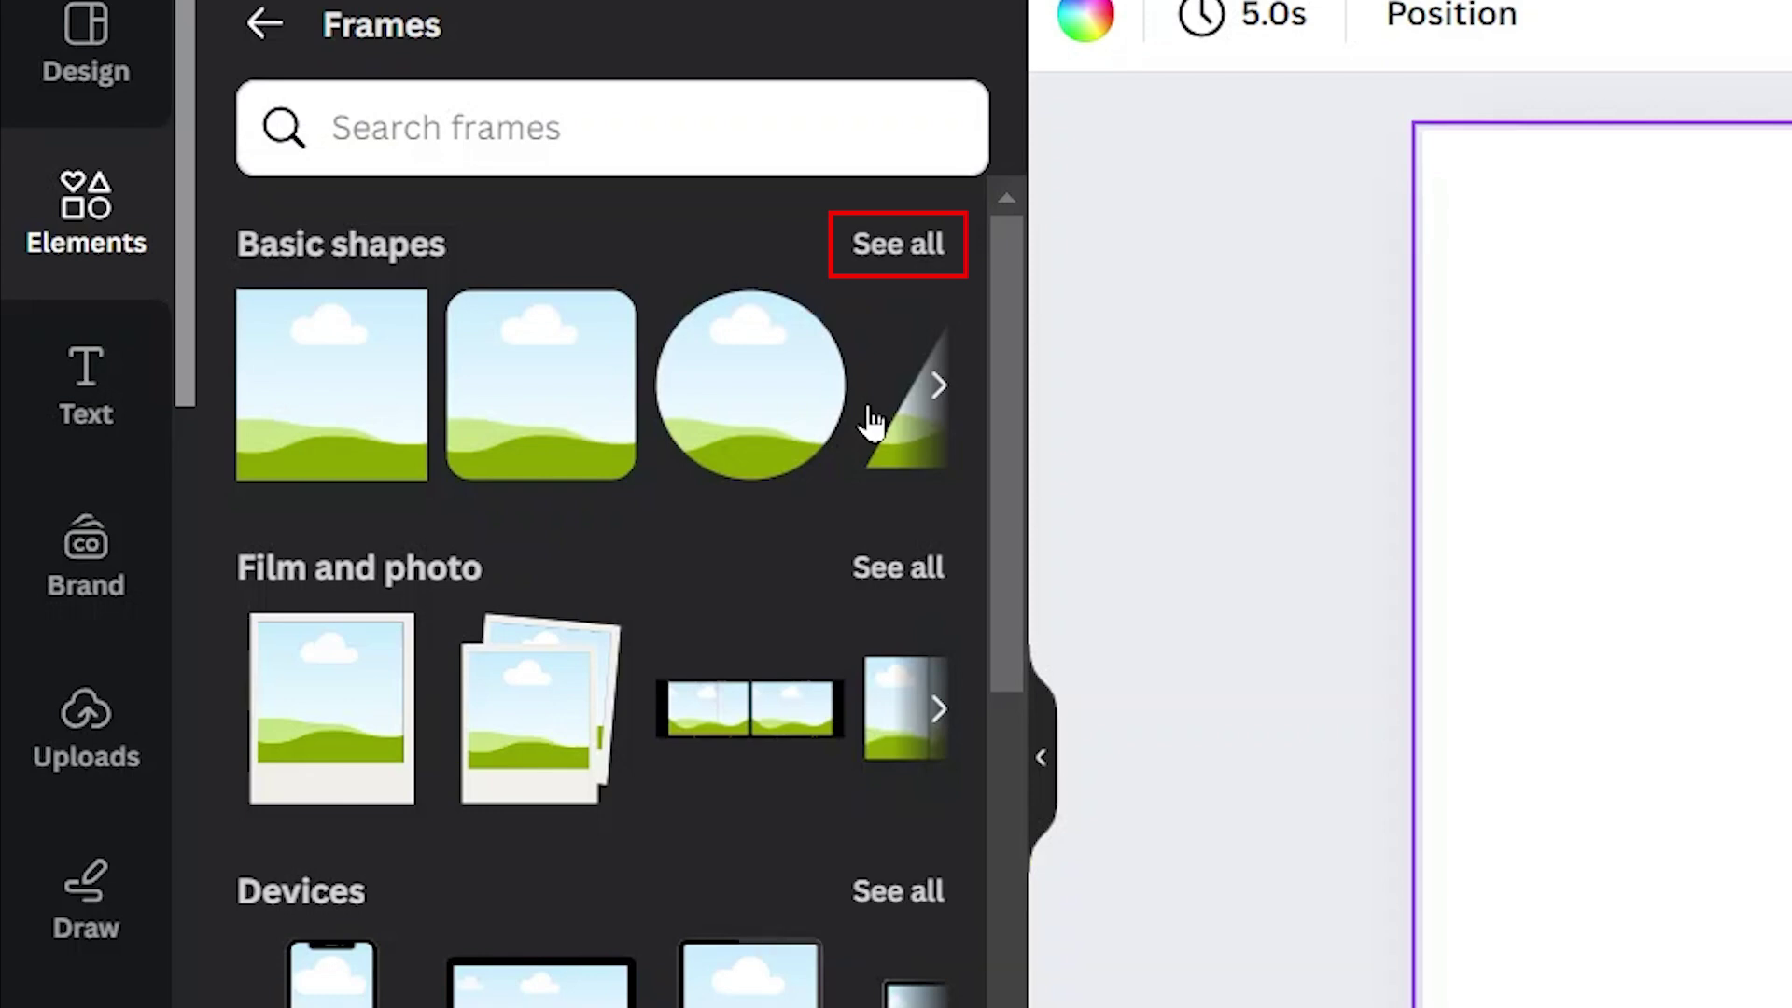
- Add a circle frame, enlarge it and move it toward the page centre
left_click(733, 384)
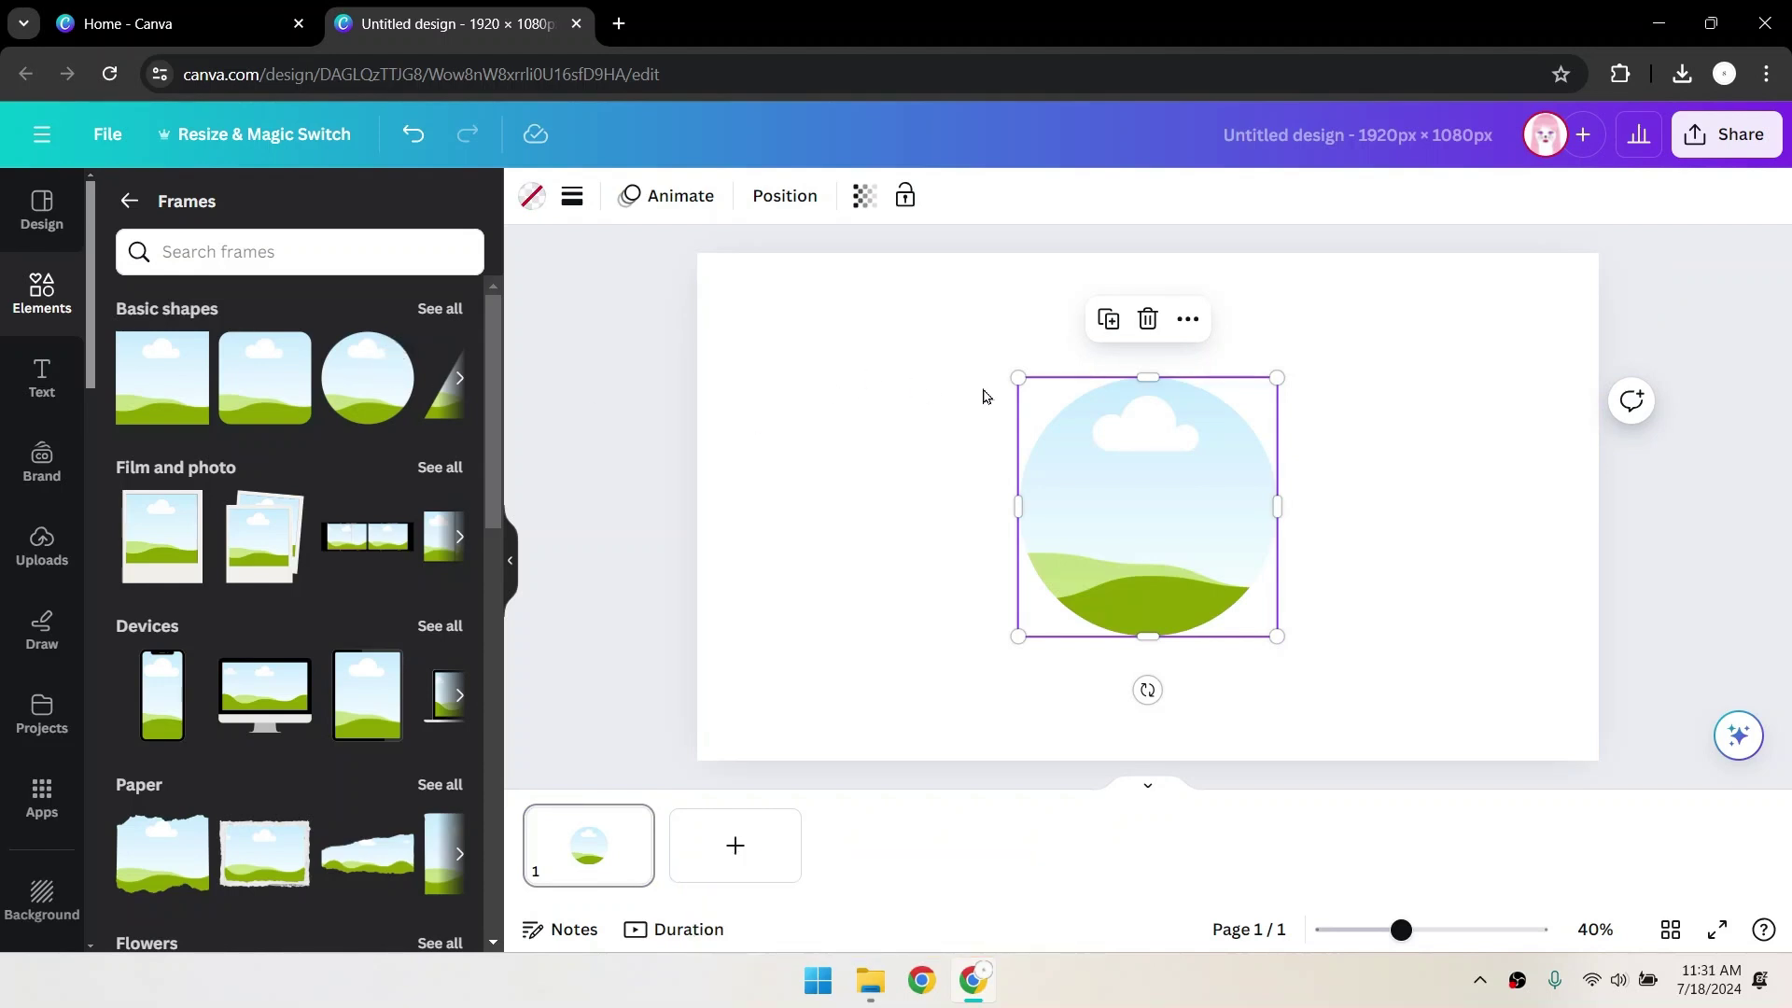
left_click_drag(1018, 378, 836, 310)
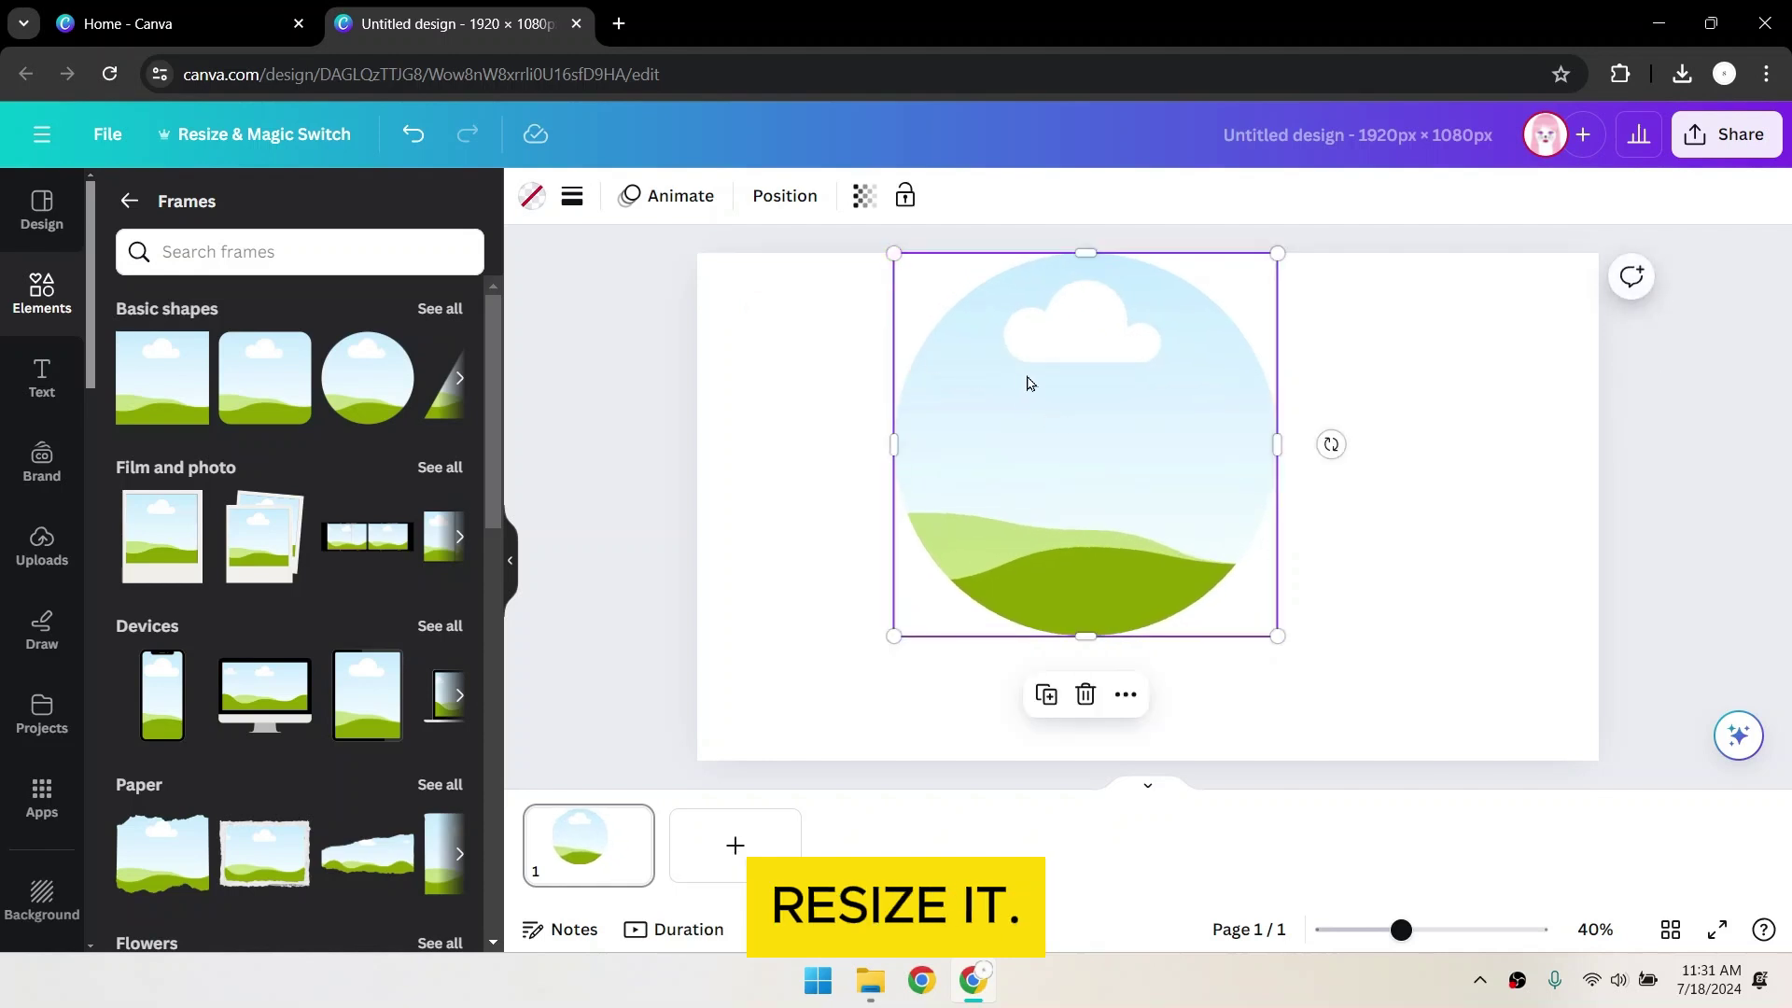
left_click_drag(1024, 384, 1083, 448)
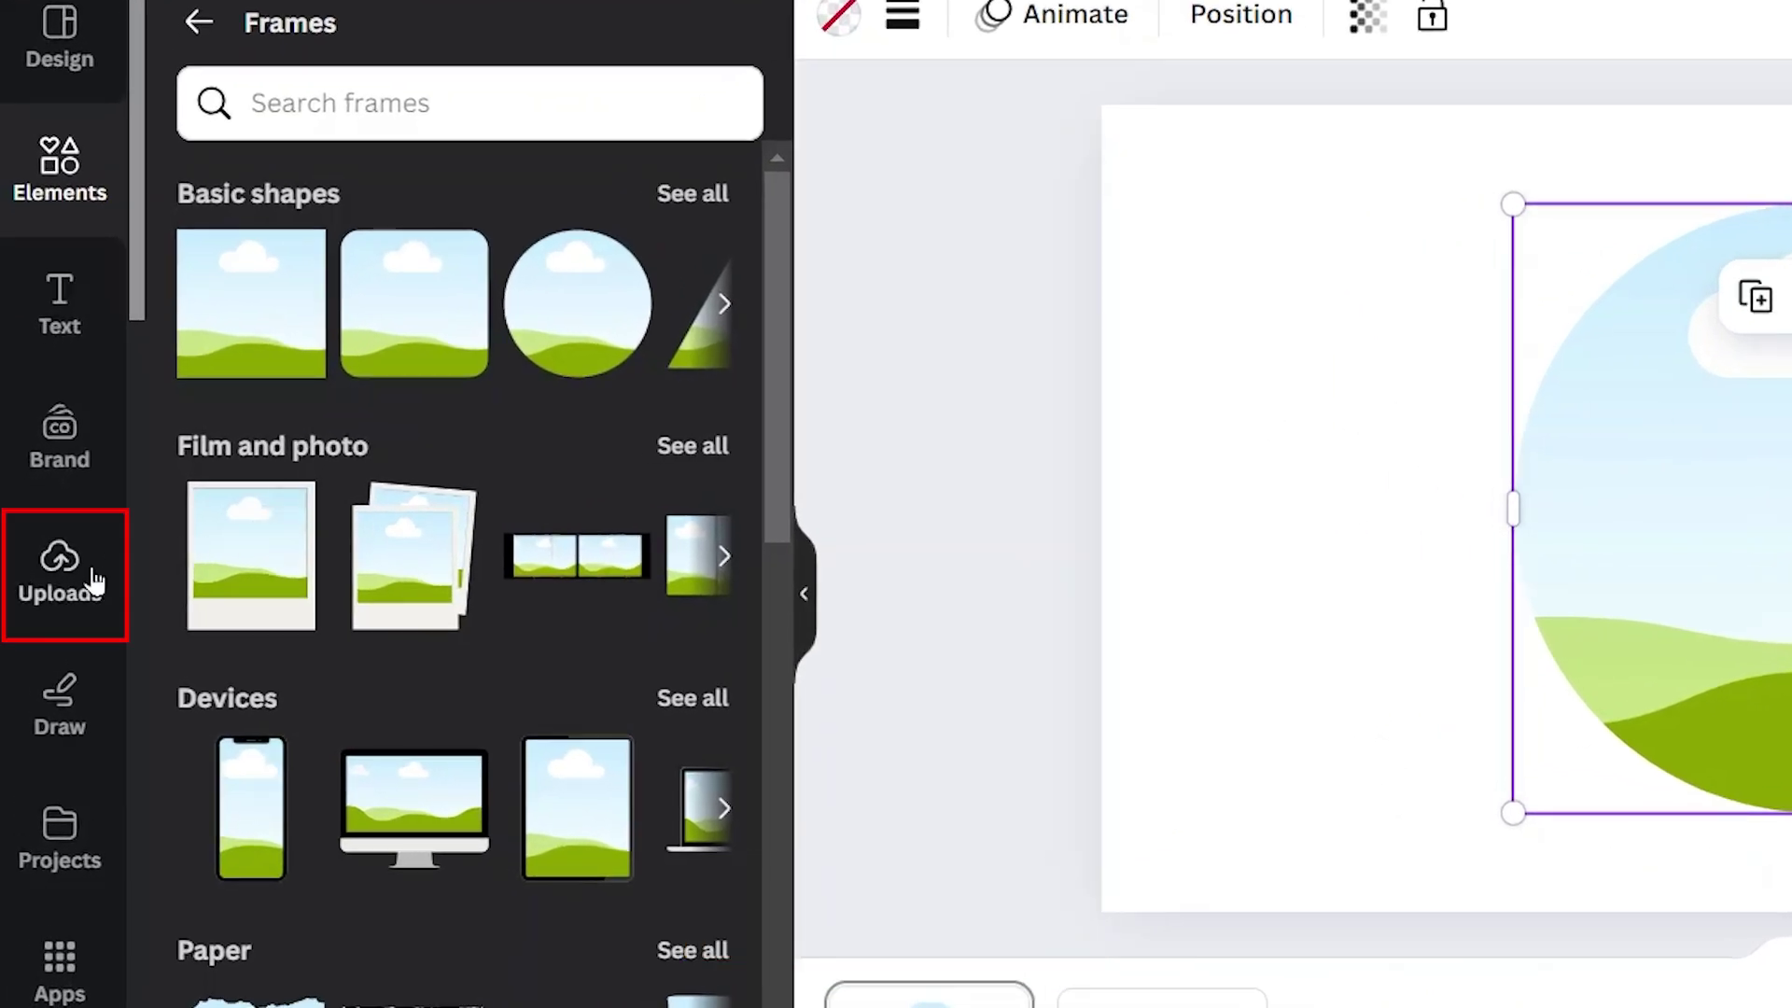
- Upload the meerkat photo from the Pictures folder into Uploads
left_click(95, 580)
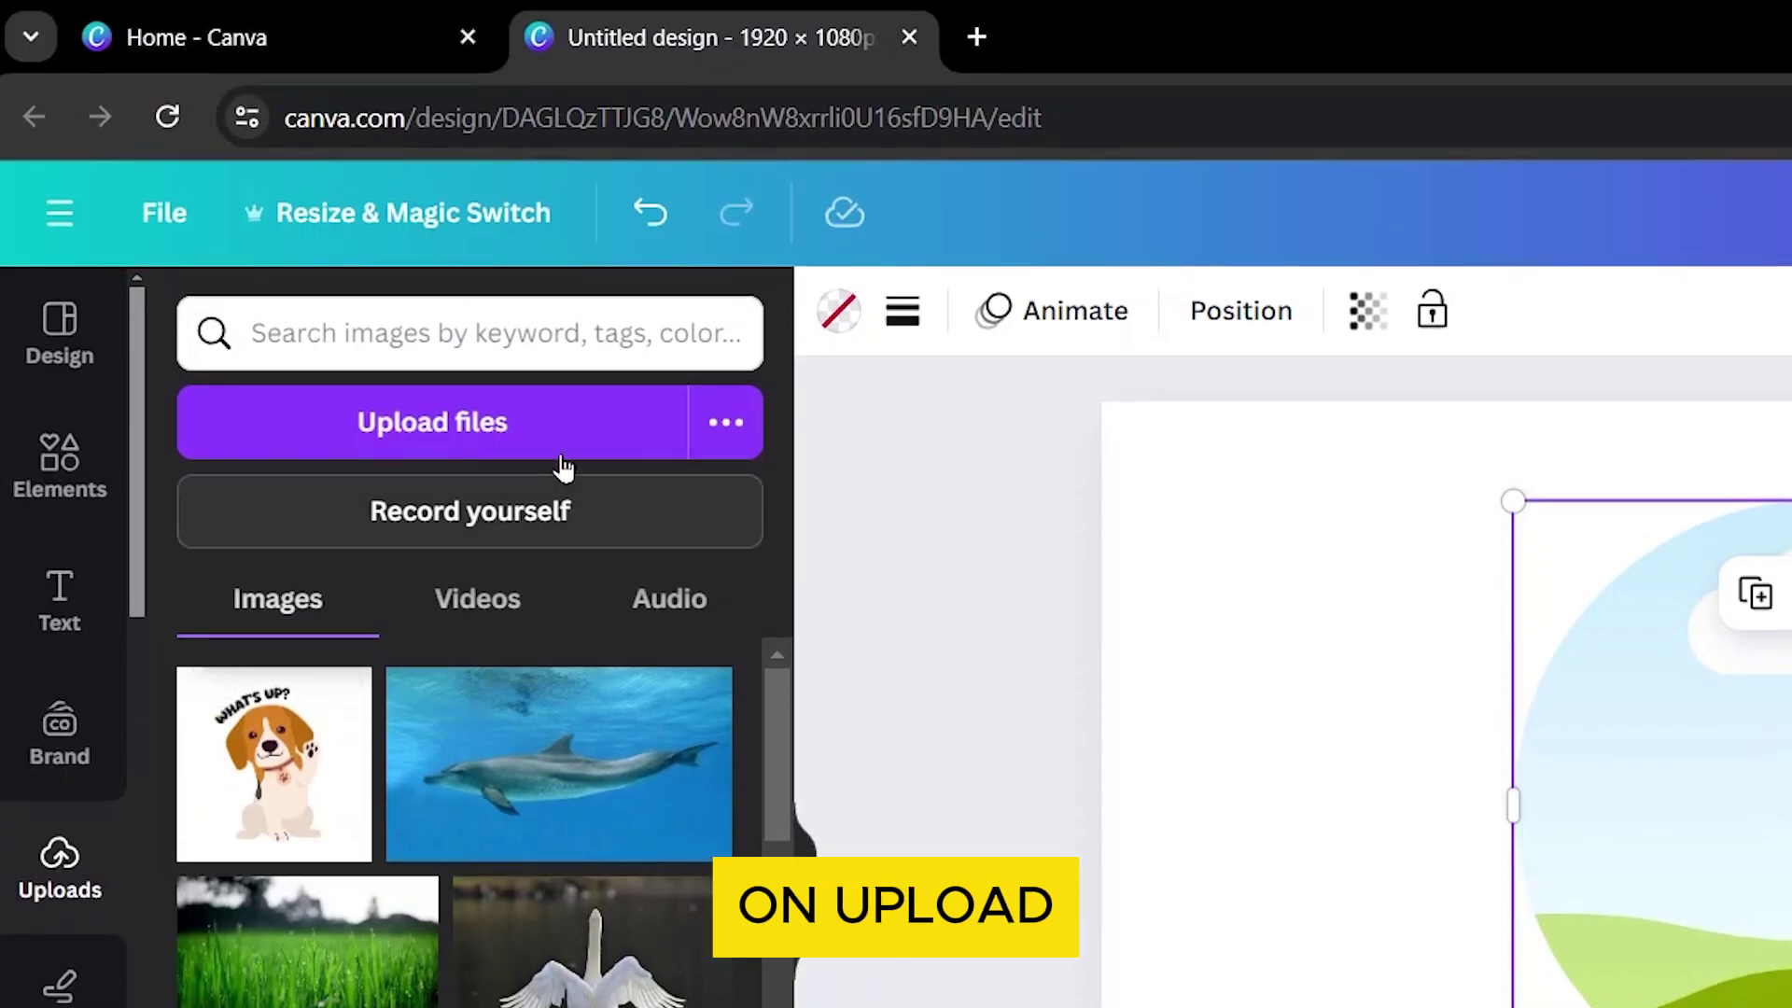
left_click(572, 443)
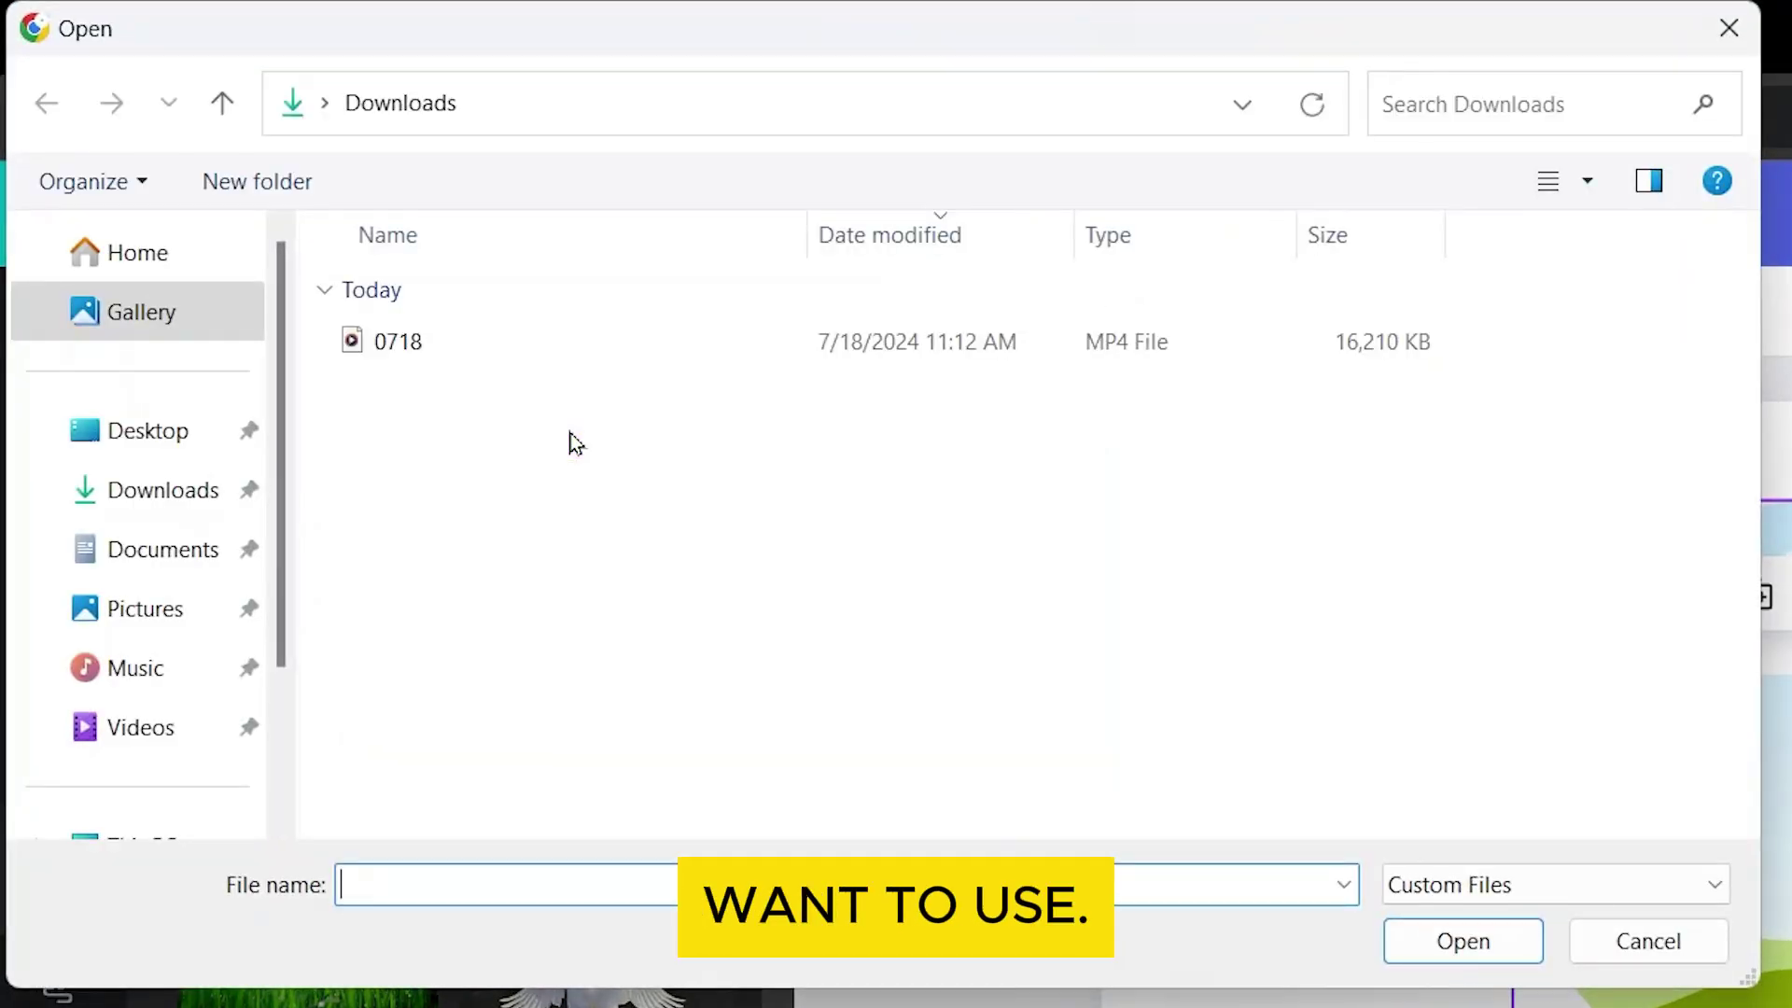
left_click(147, 610)
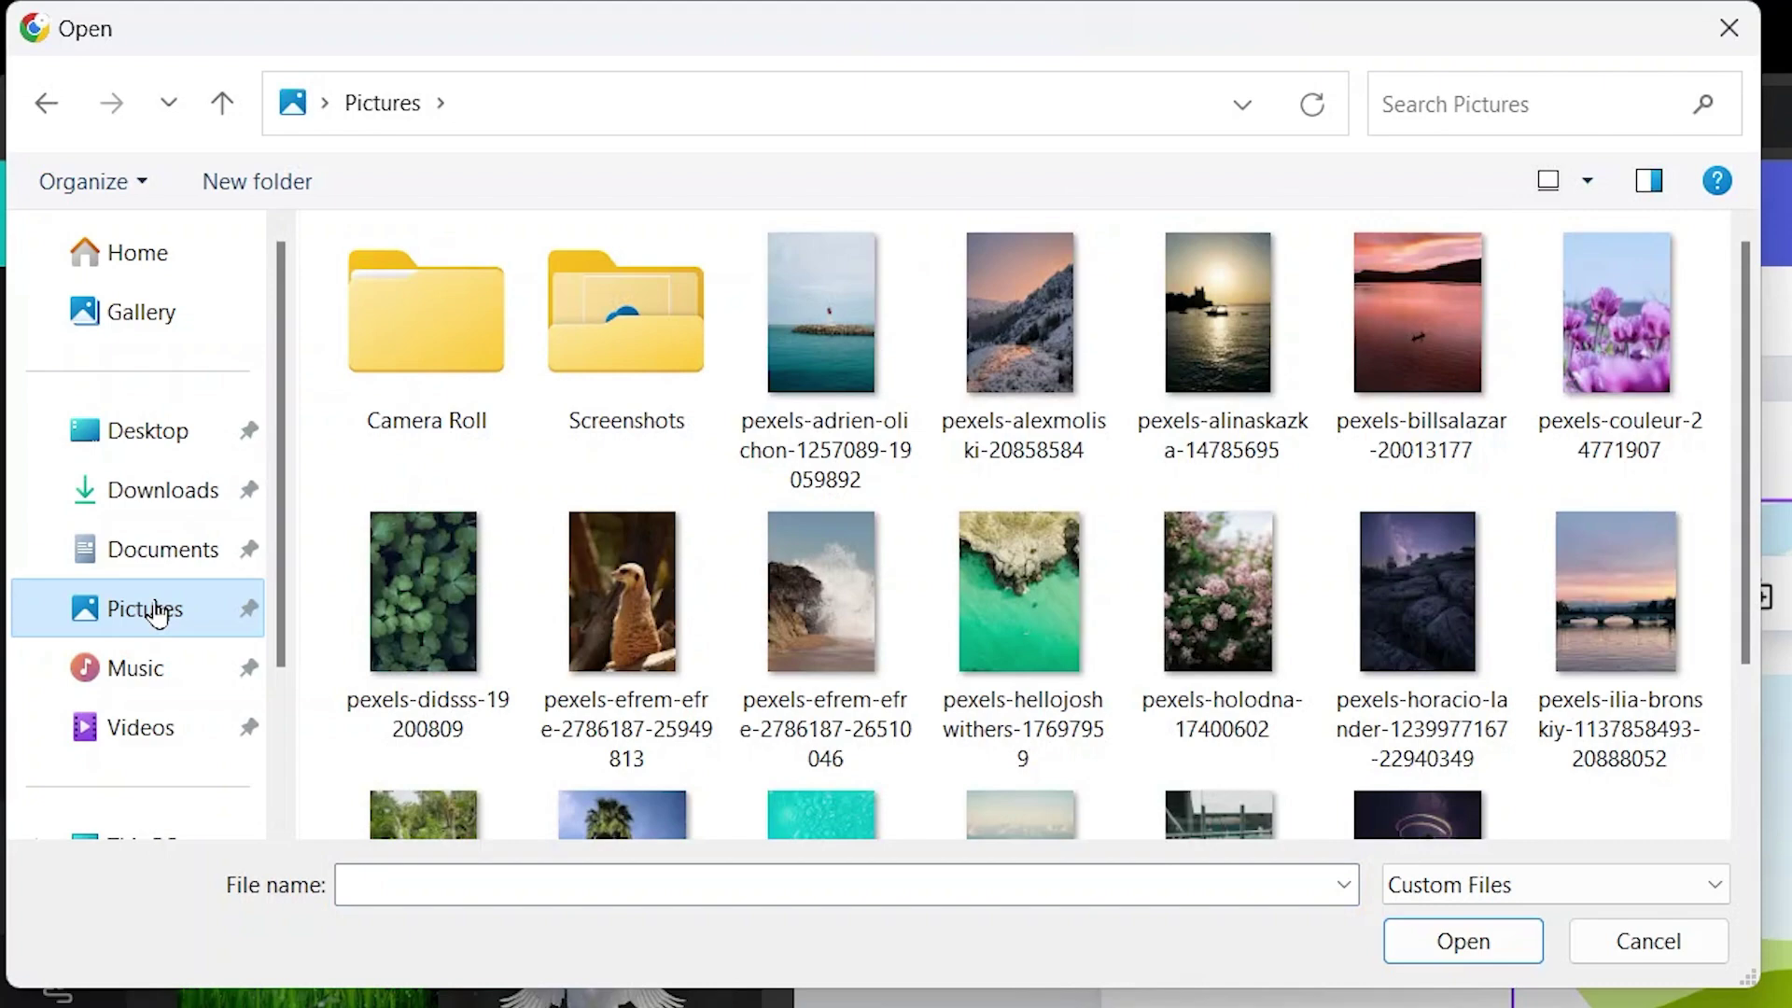
left_click(607, 570)
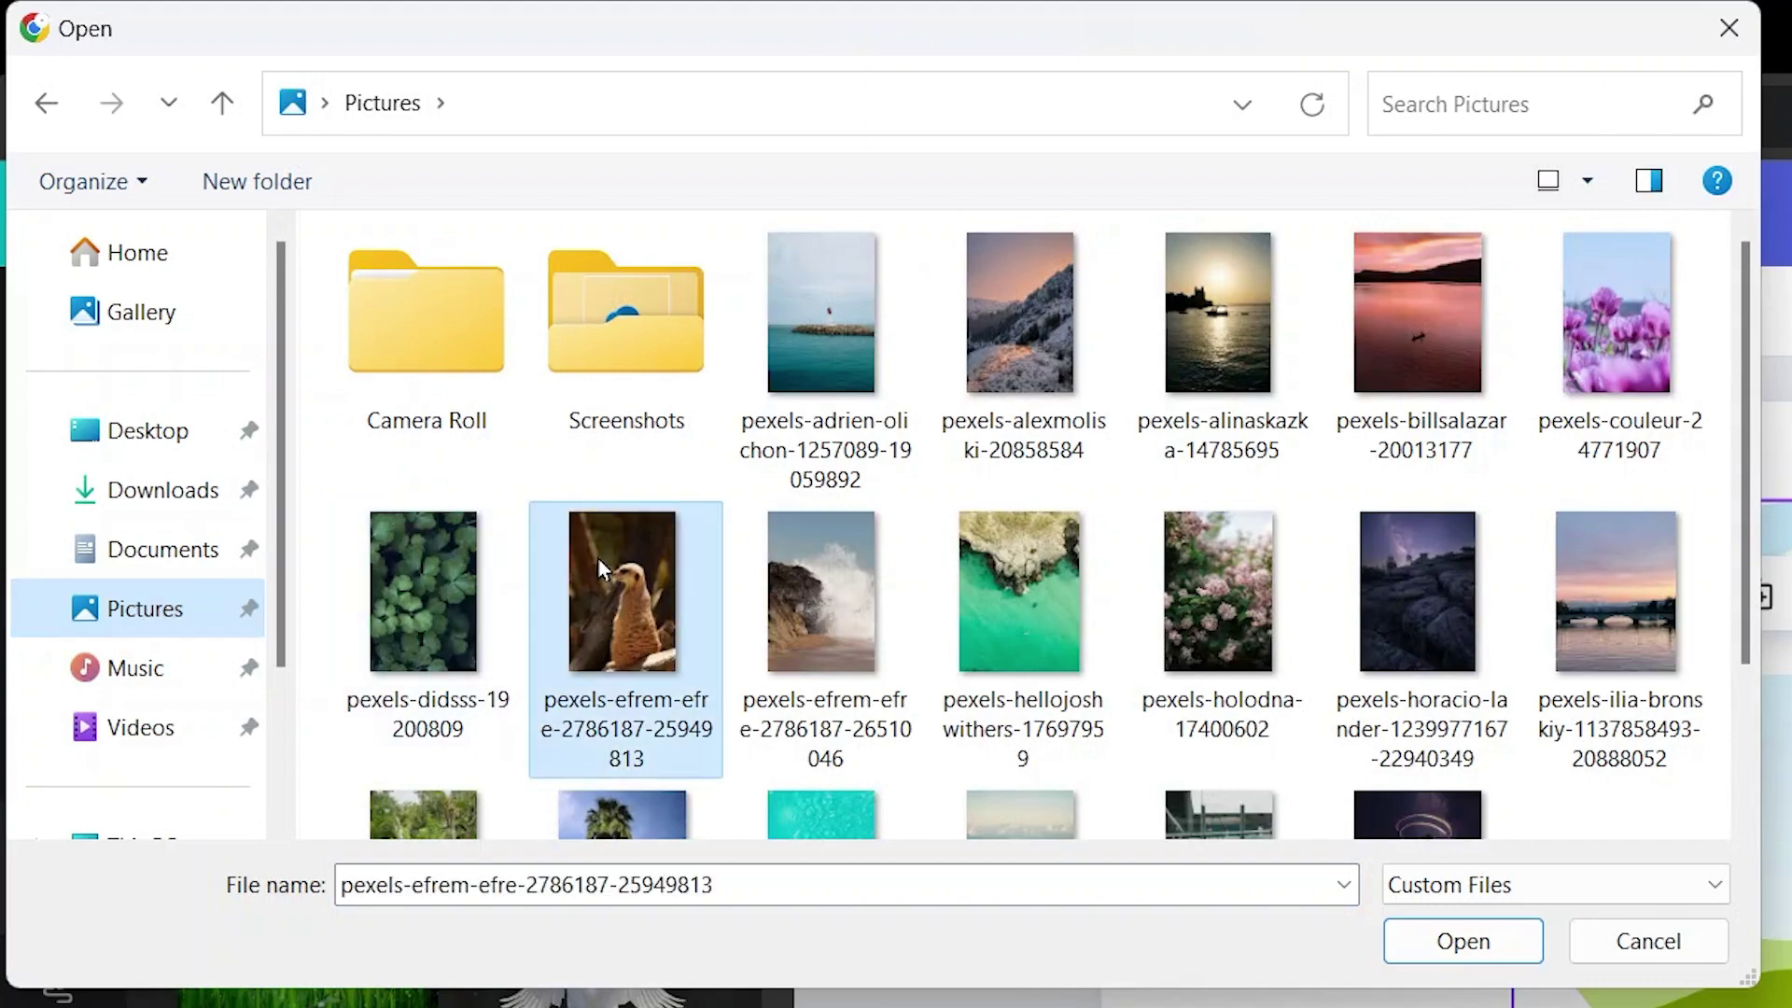
left_click(1389, 946)
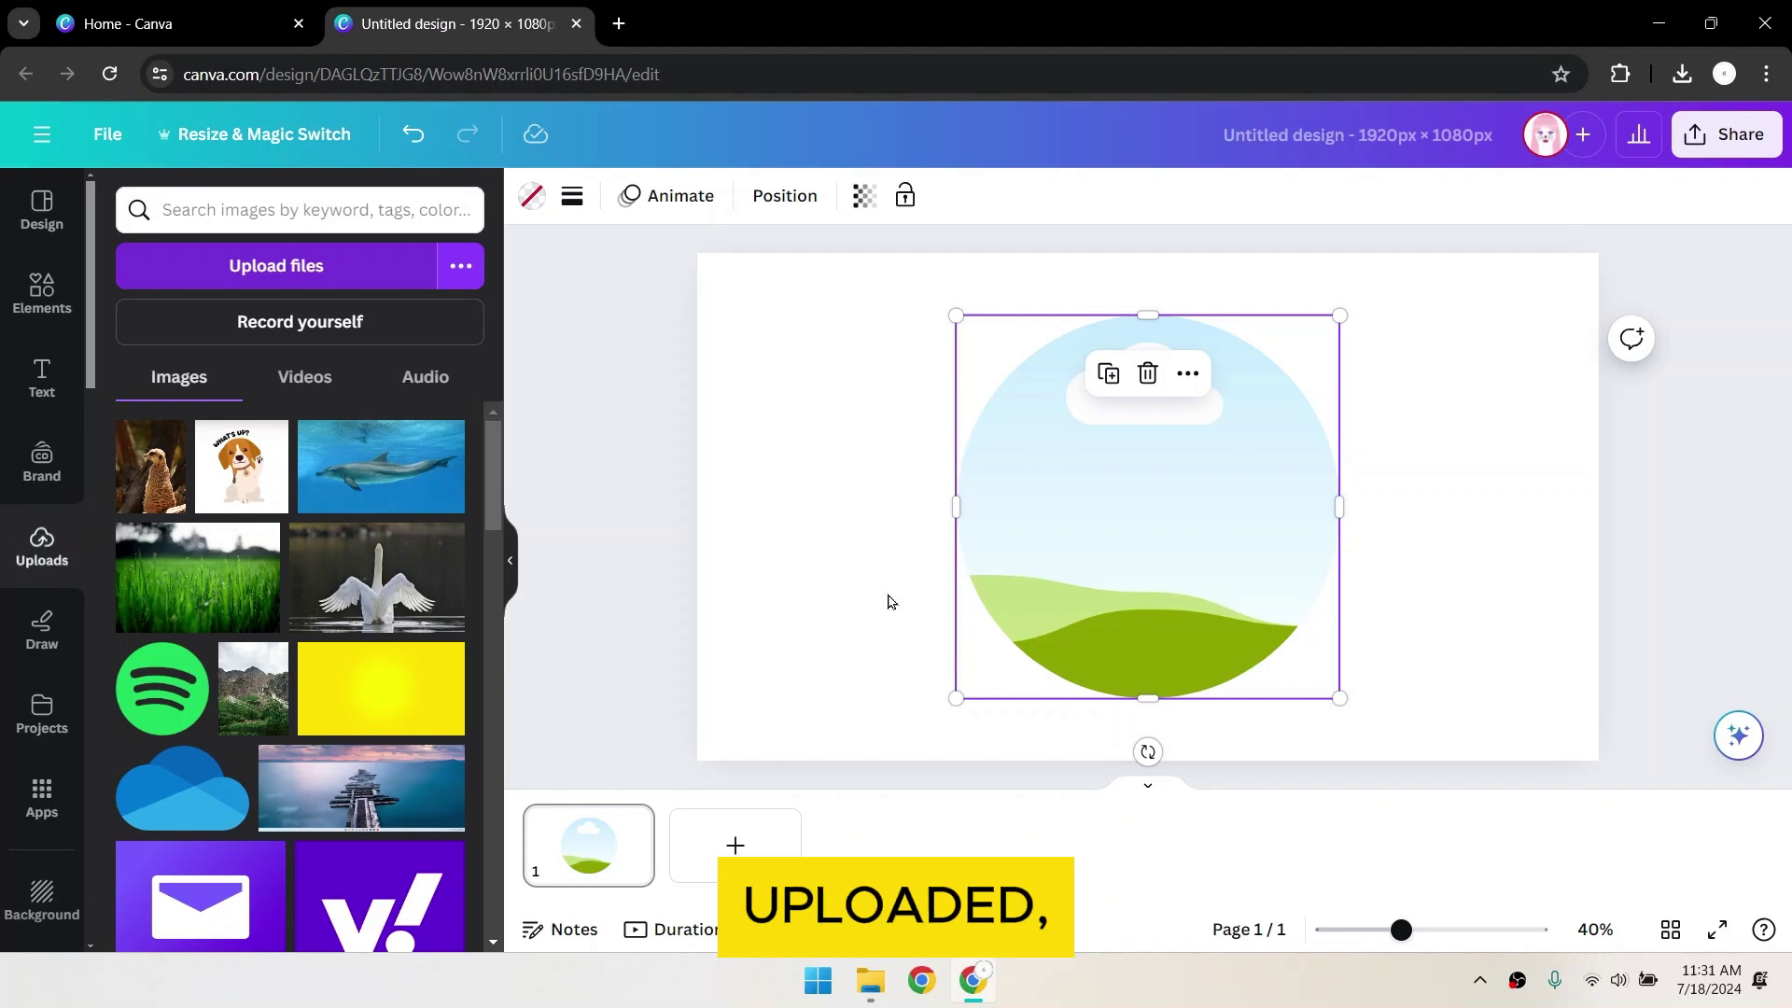
- Drag the uploaded meerkat photo into the circle frame on the page
left_click_drag(146, 466, 1160, 537)
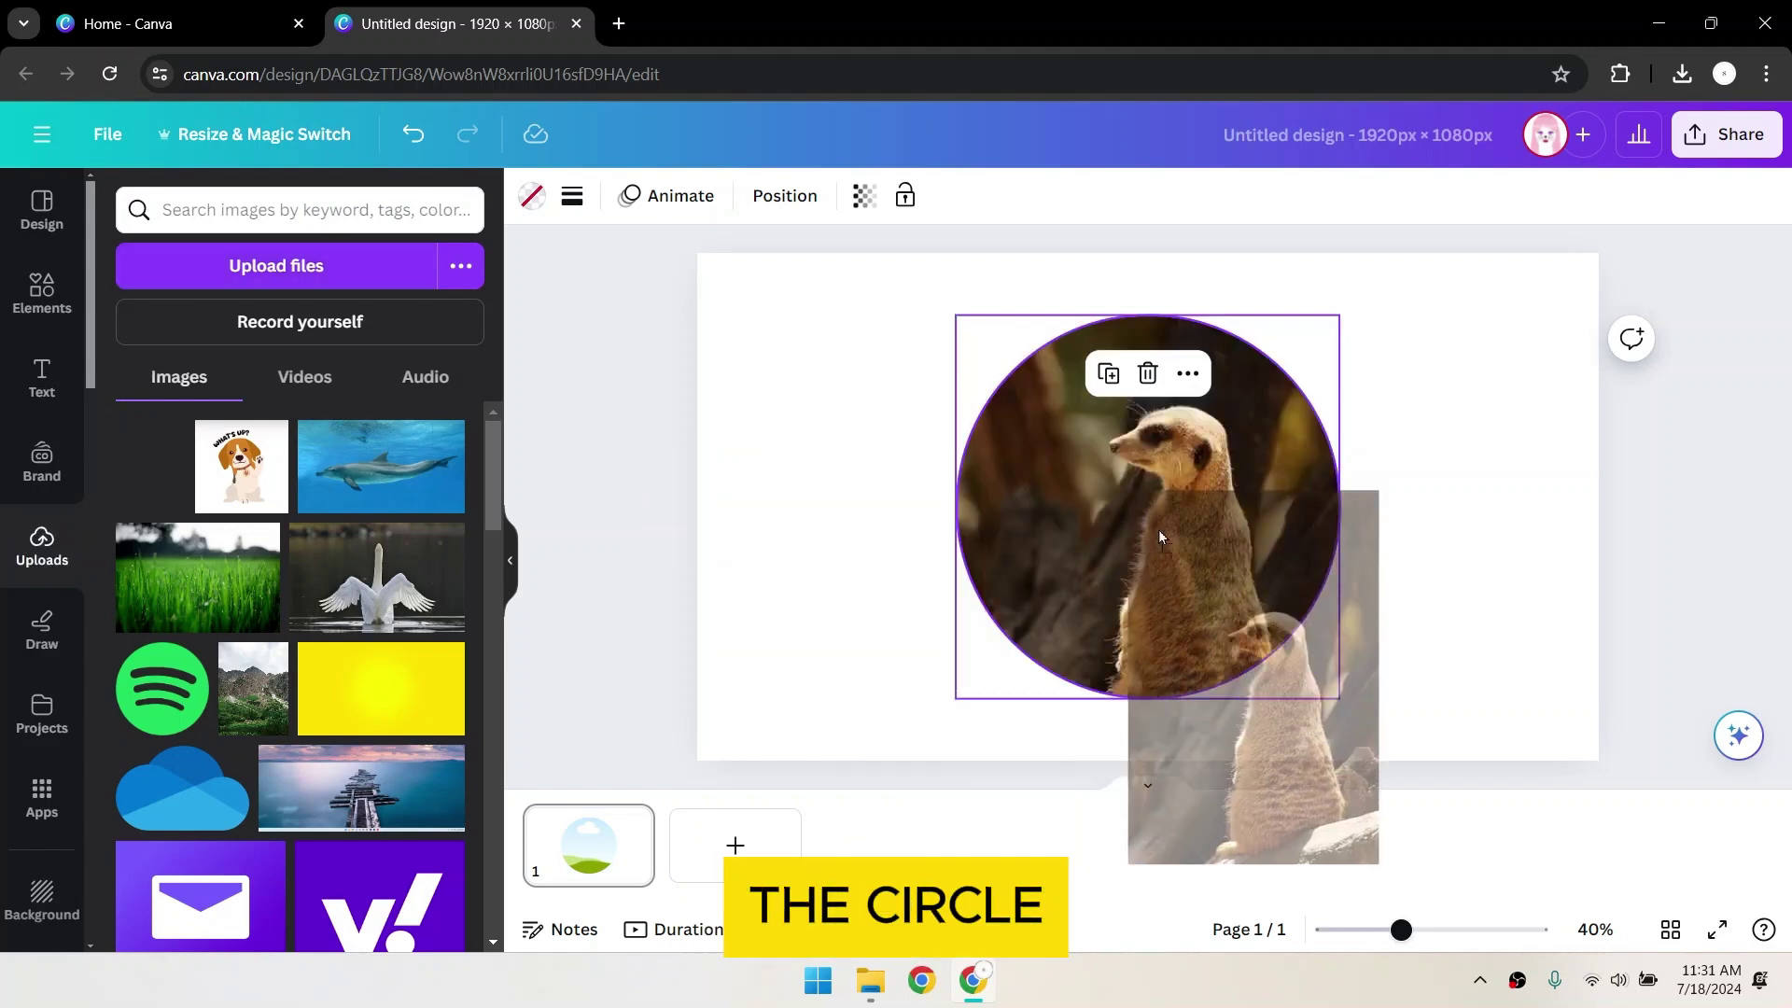